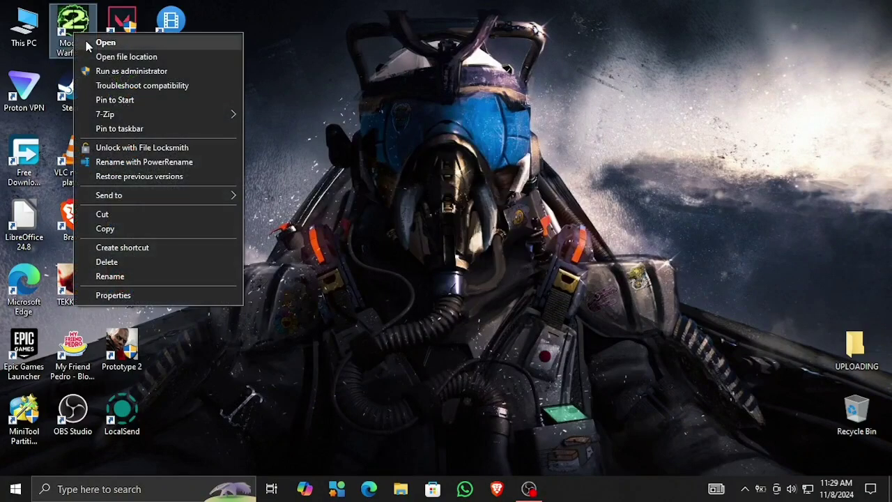
- Launch Modern Warfare 2 from its desktop shortcut and refresh the desktop
click(90, 43)
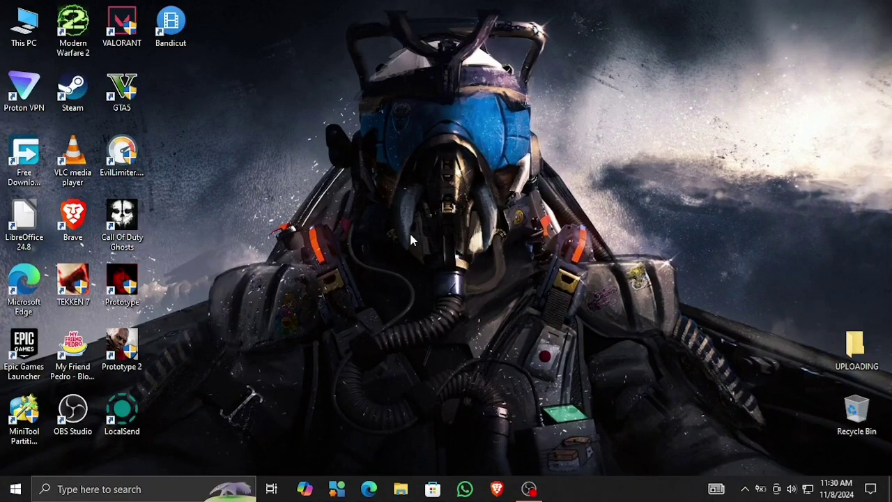
right_click(409, 230)
click(433, 273)
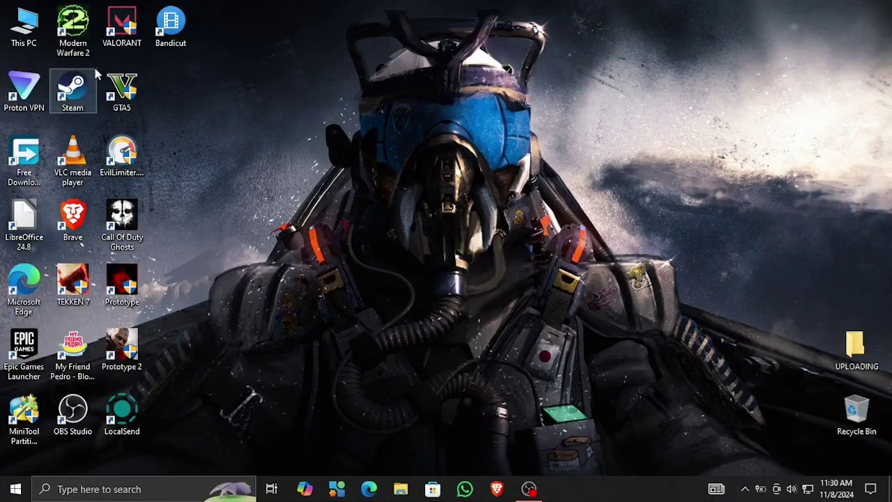
- Open the game's install folder from the shortcut and search it for 'config'
right_click(79, 23)
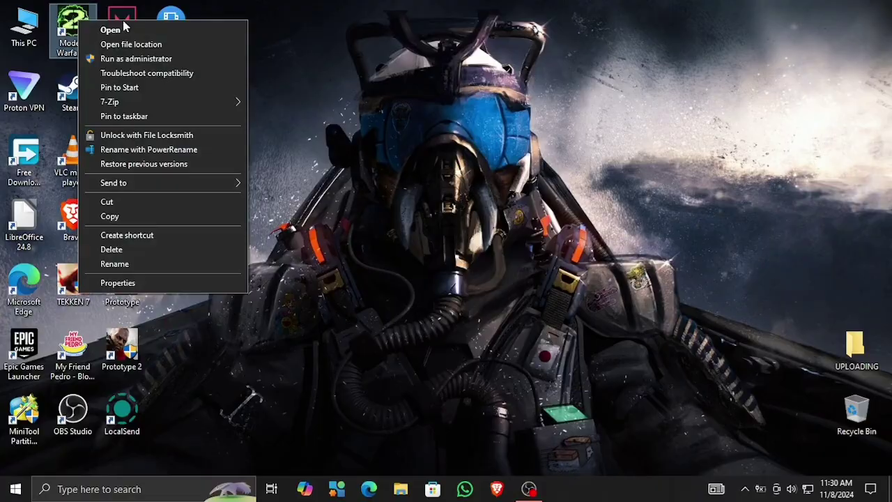
click(130, 44)
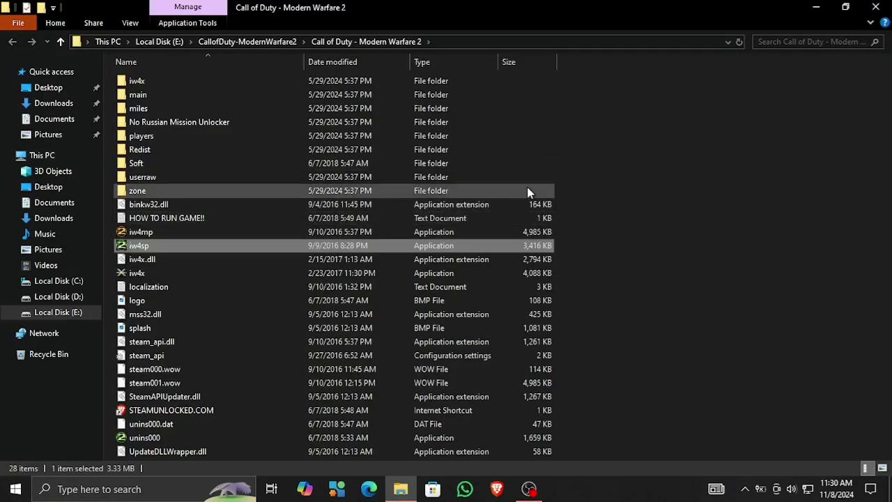
click(790, 44)
click(787, 58)
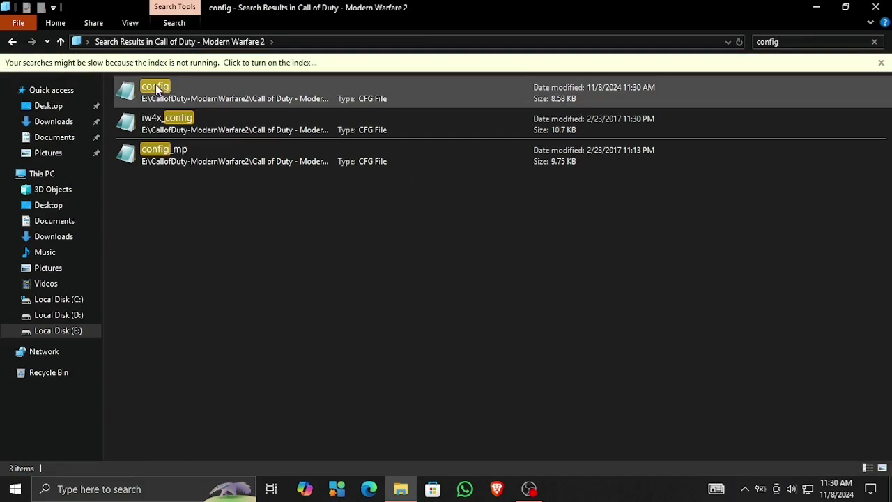
- Refresh the search results and open the first config file in Notepad
right_click(229, 90)
click(255, 144)
click(179, 87)
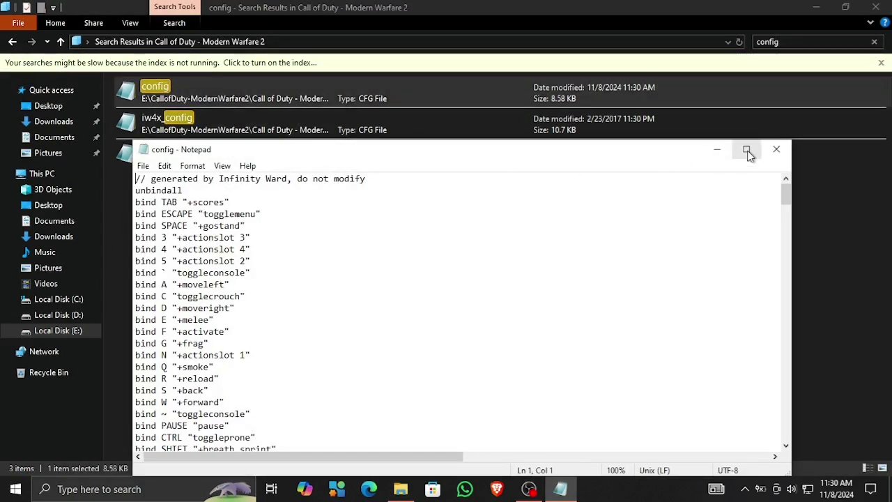
- Maximize Notepad and use Find to locate the r_fullscreen setting
click(746, 149)
click(31, 22)
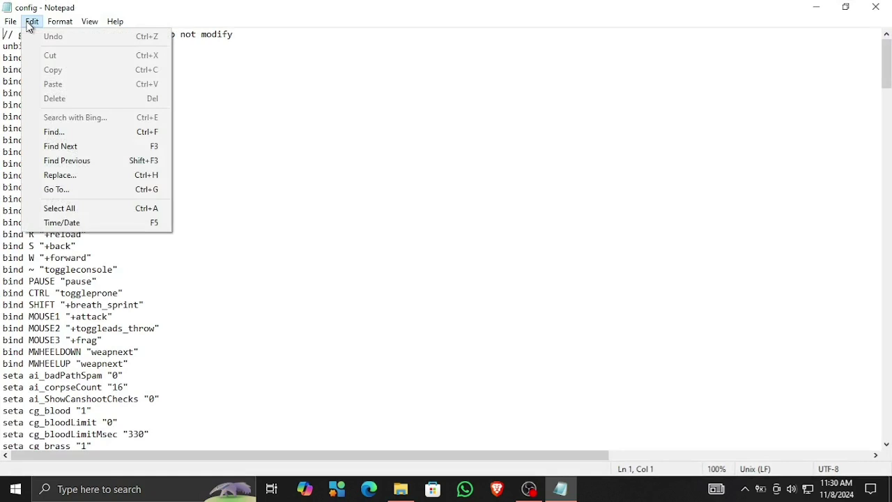
click(48, 131)
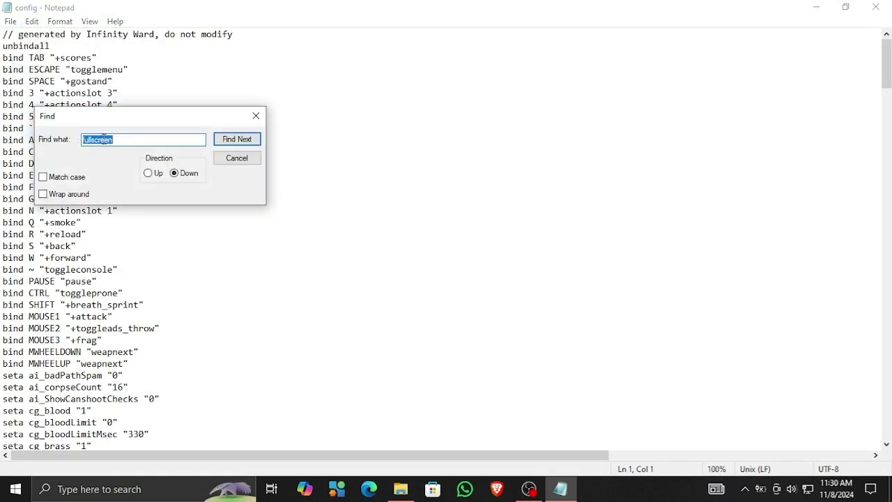
click(231, 142)
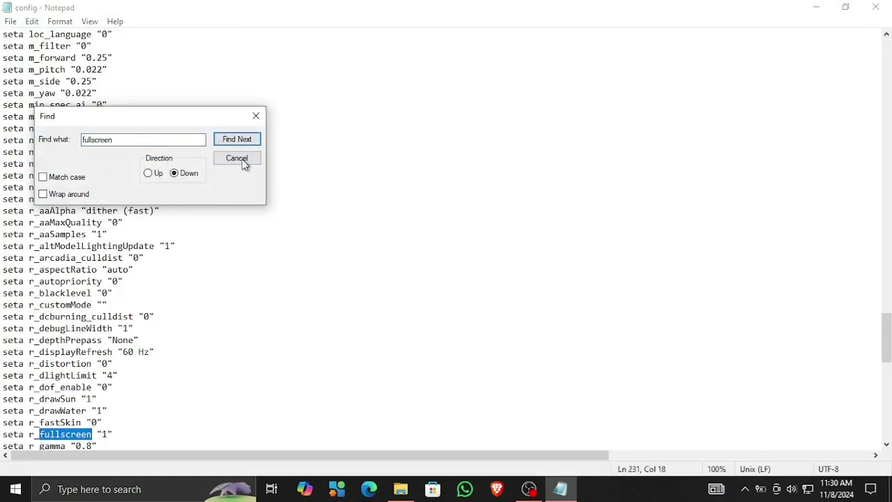
click(240, 159)
- Change r_fullscreen from 1 to 0, save the config and close Notepad
click(108, 434)
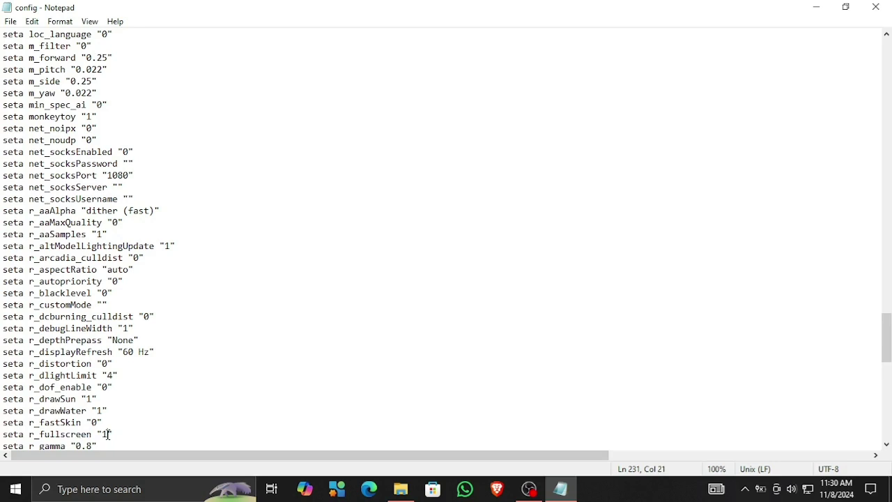
key(BackSpace)
click(10, 21)
click(25, 80)
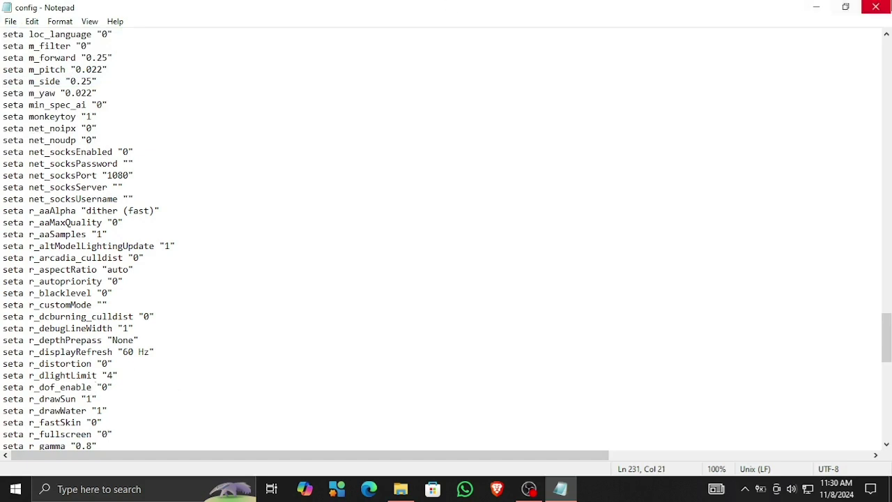
click(875, 6)
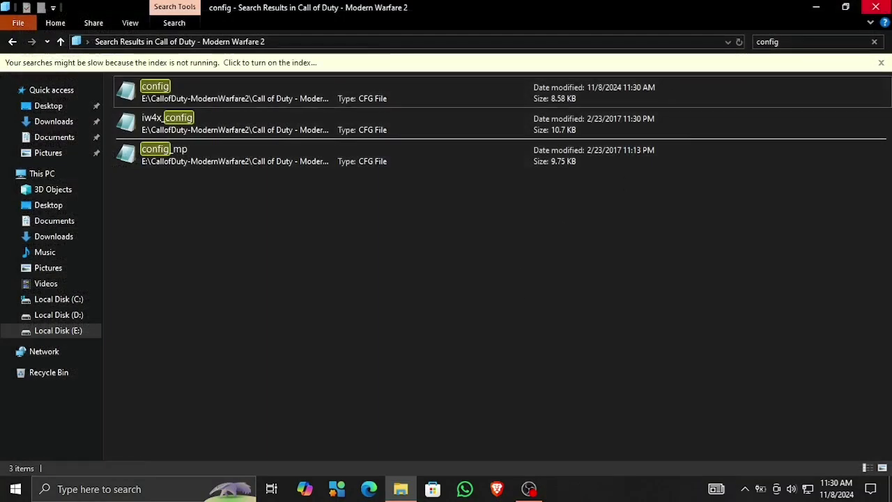
- Close File Explorer, refresh the desktop, and launch Modern Warfare 2 in windowed mode
click(875, 6)
right_click(376, 177)
click(414, 225)
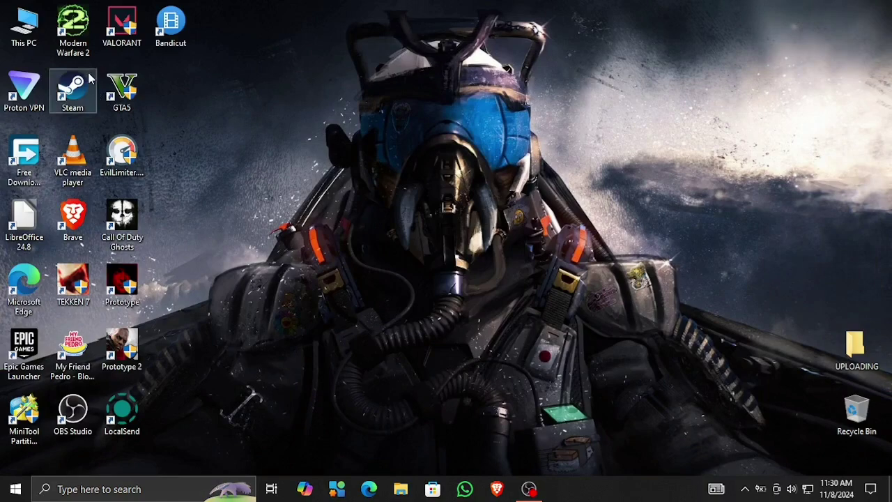
right_click(70, 28)
click(72, 32)
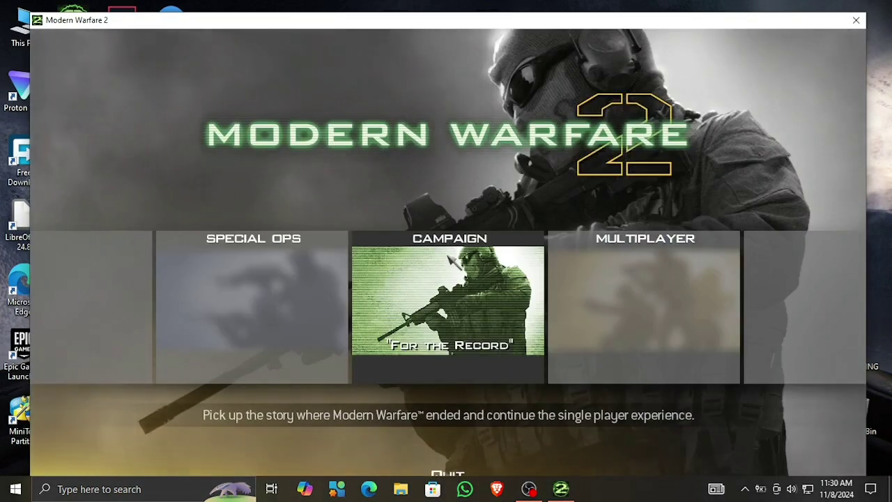
- Turn on 'Automatically hide the taskbar in desktop mode' in Taskbar settings, then close Settings
key(super)
right_click(615, 491)
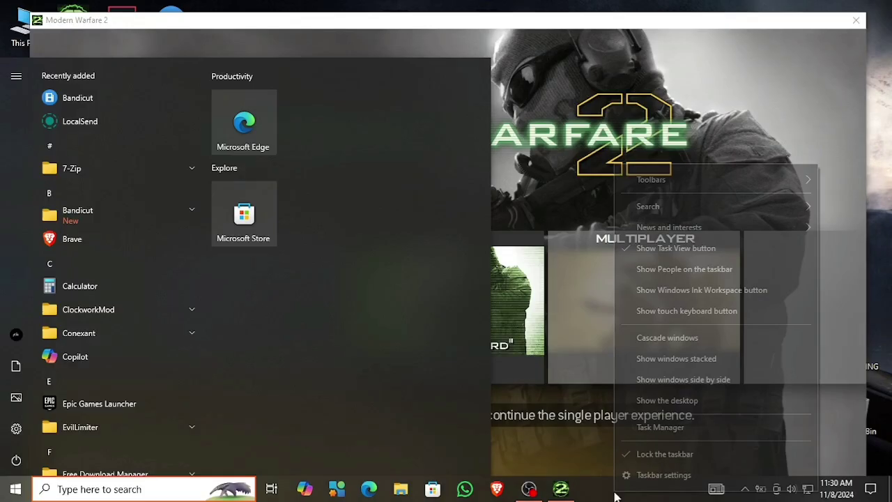
click(620, 474)
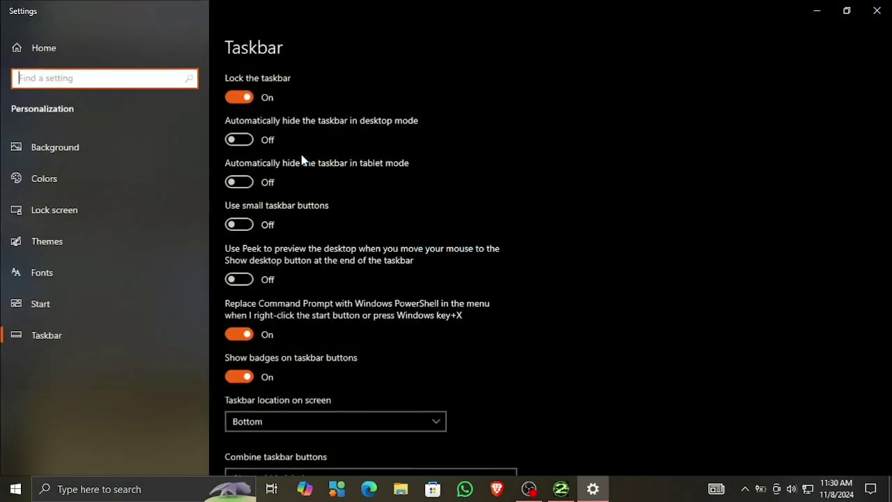
click(268, 143)
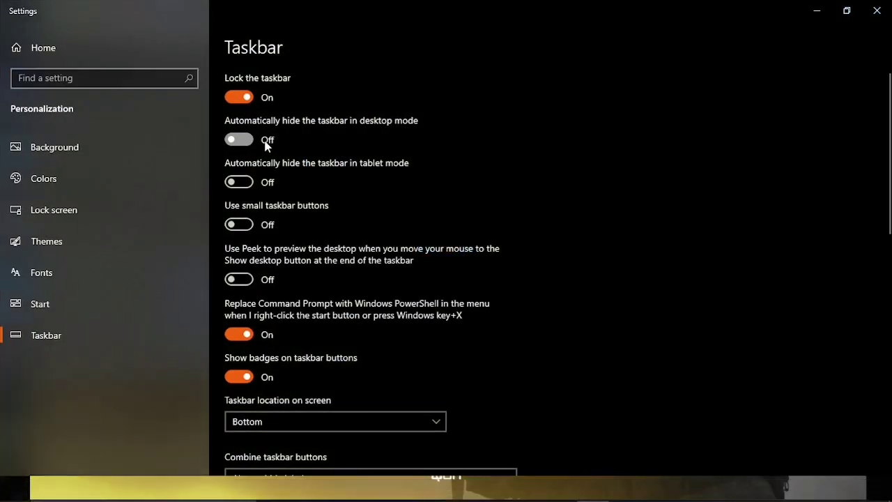
click(876, 10)
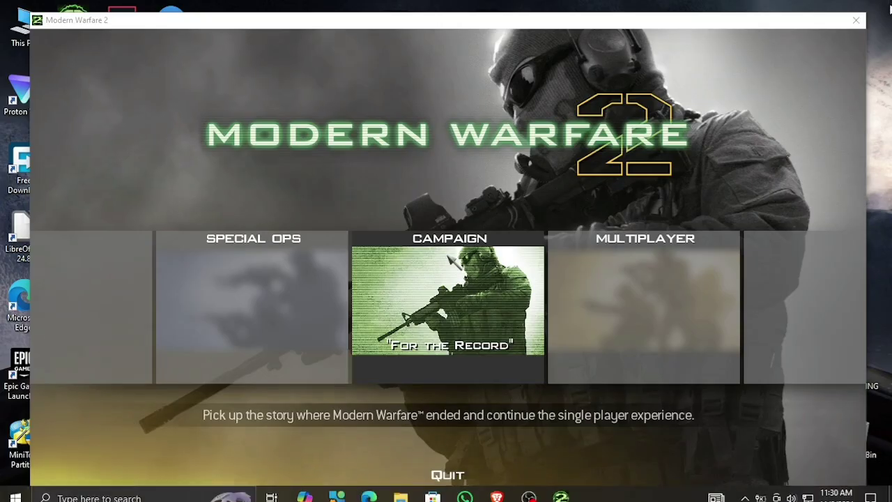
- Uncheck Show desktop icons in the desktop View menu and switch back to Modern Warfare 2
click(544, 27)
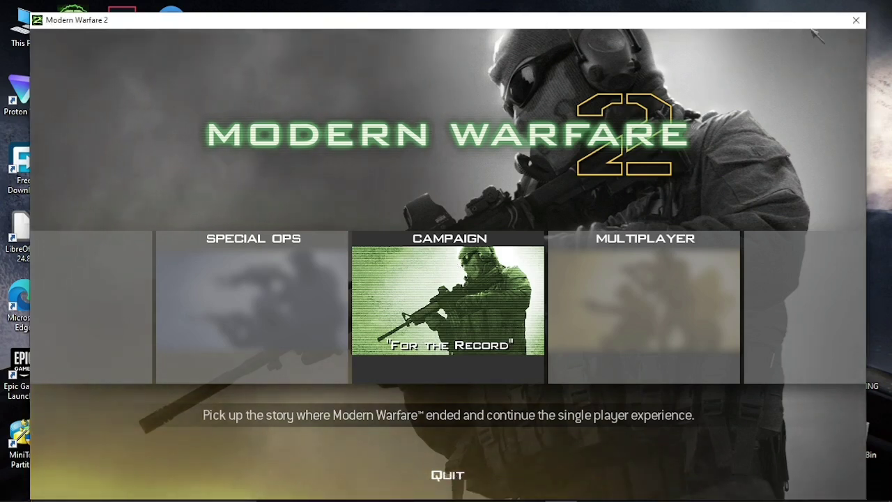
right_click(881, 99)
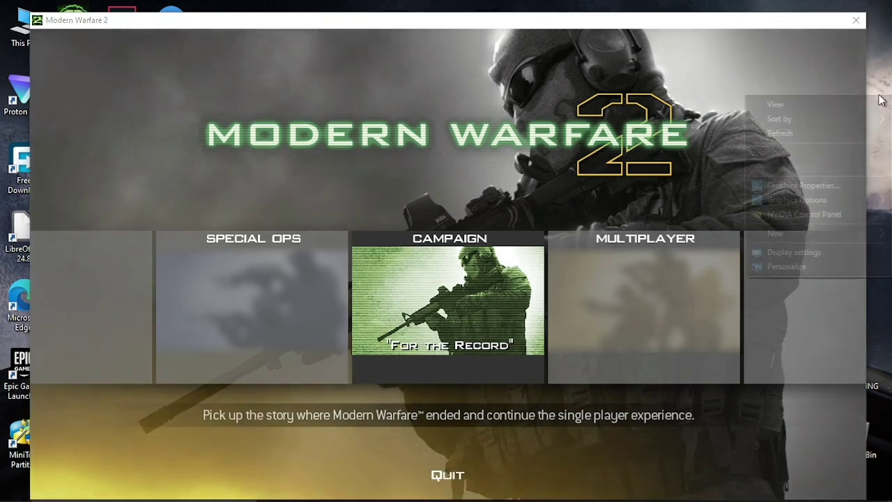
mouse_move(871, 108)
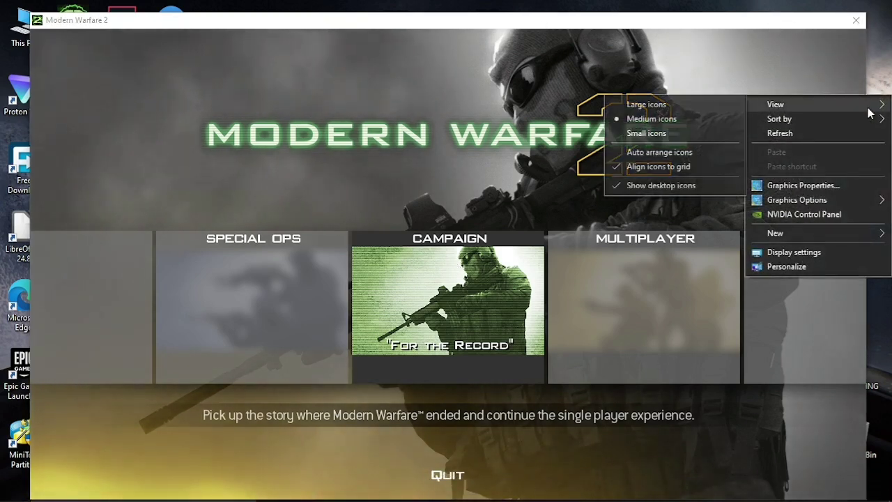
click(689, 185)
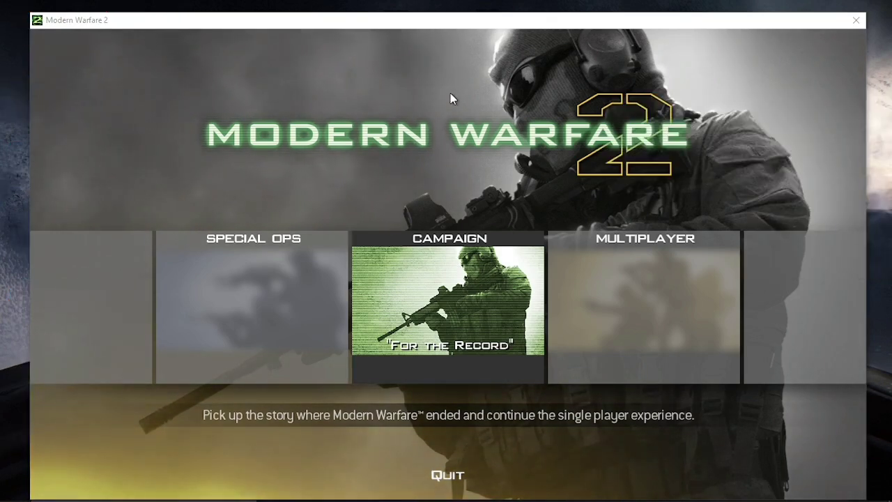
key(alt+Tab)
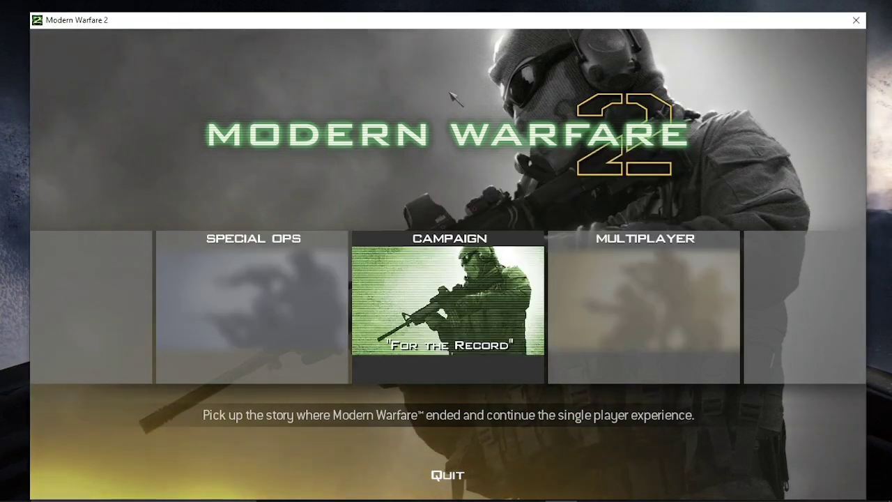
- Enter the Campaign menu, open Game Bar, close the Gallery, and open the Performance widget
click(461, 278)
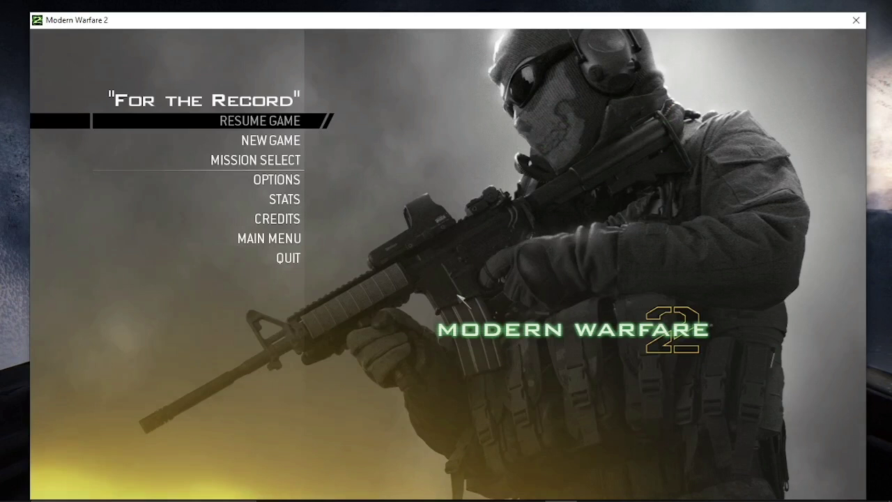
key(Down)
key(Down)
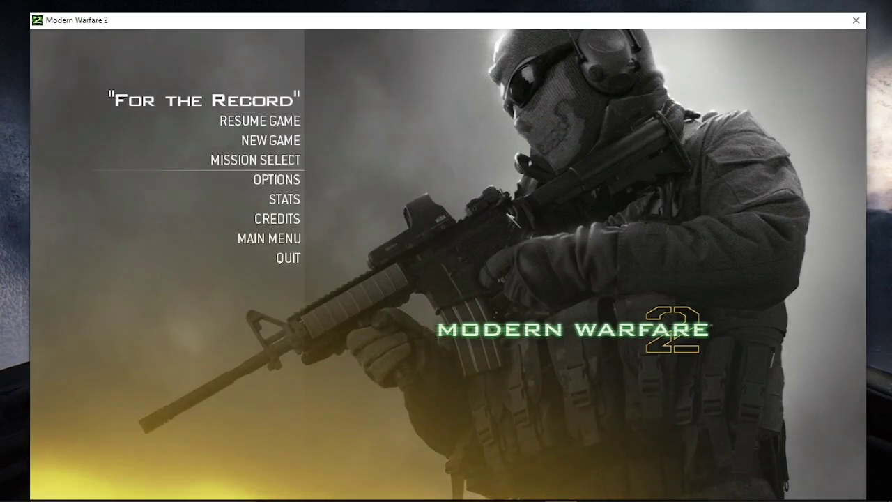
key(super+g)
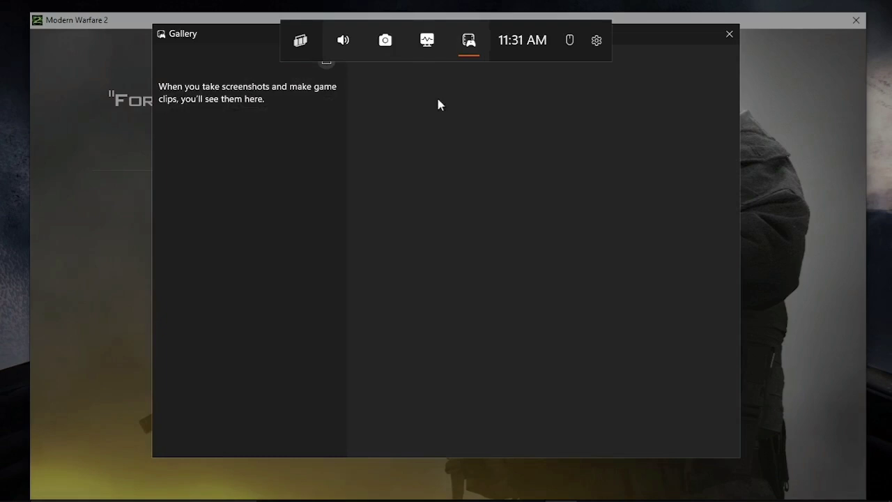
click(733, 33)
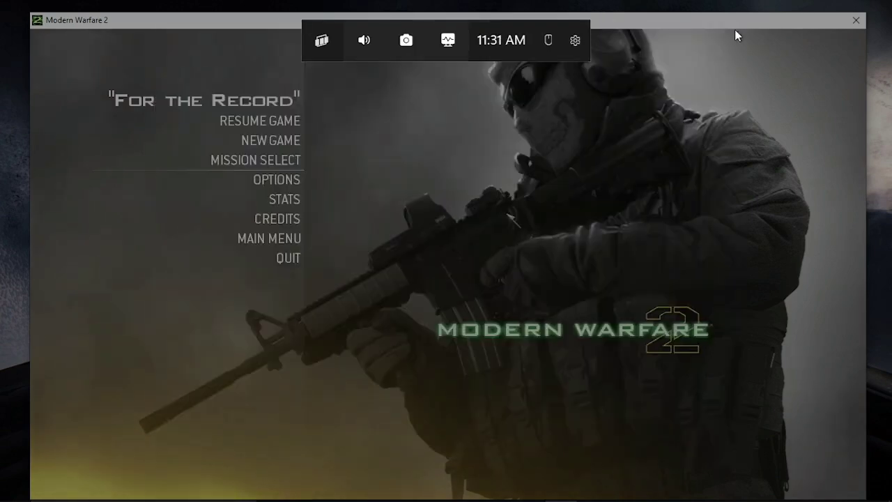
click(448, 41)
- Browse the CPU, GPU, VRAM, RAM and FPS graphs, then pin the Performance widget over the game
mouse_move(39, 8)
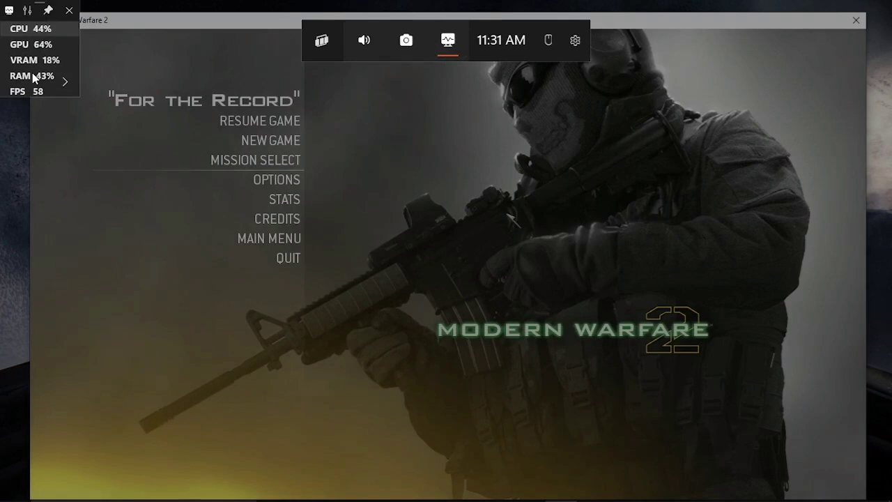
click(73, 82)
click(40, 25)
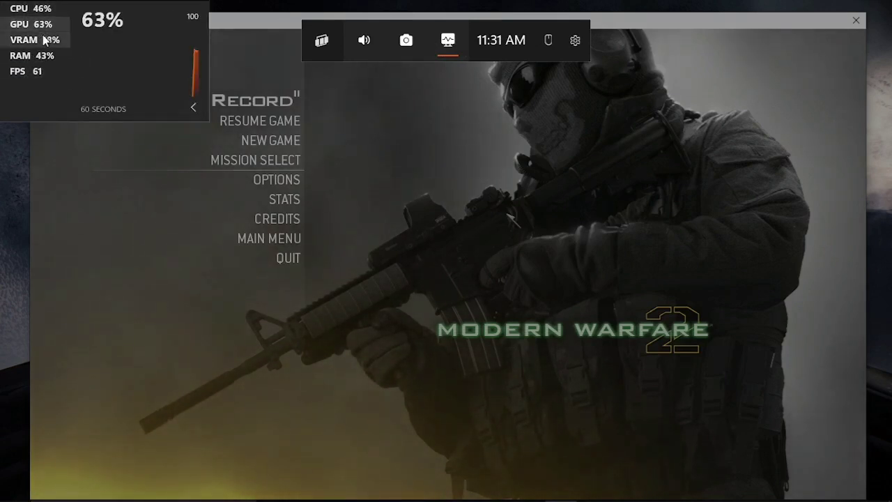
click(38, 40)
click(43, 55)
click(40, 76)
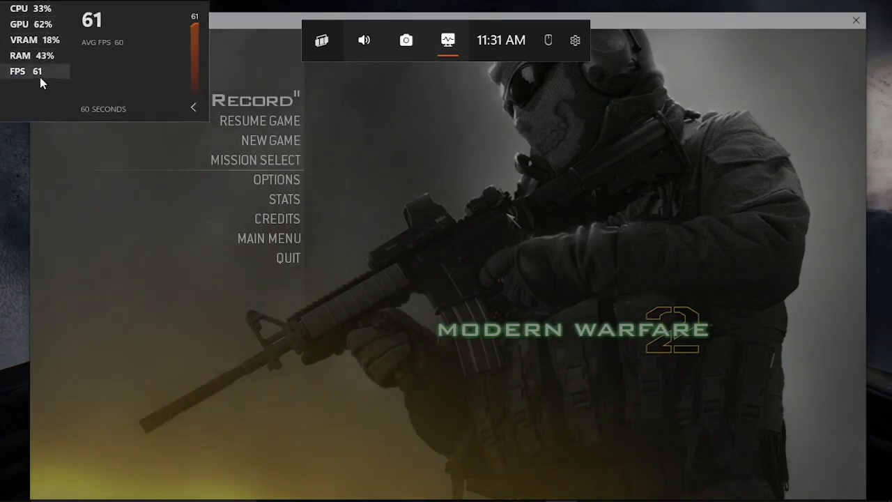
click(39, 10)
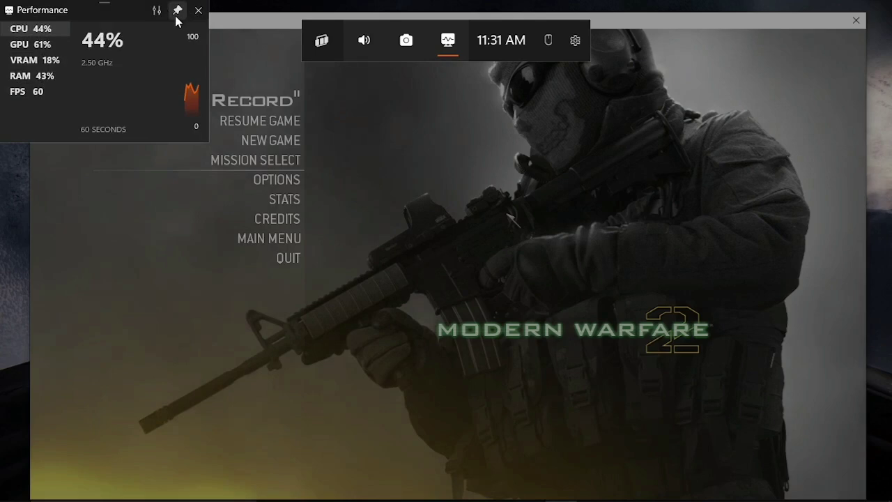
click(193, 108)
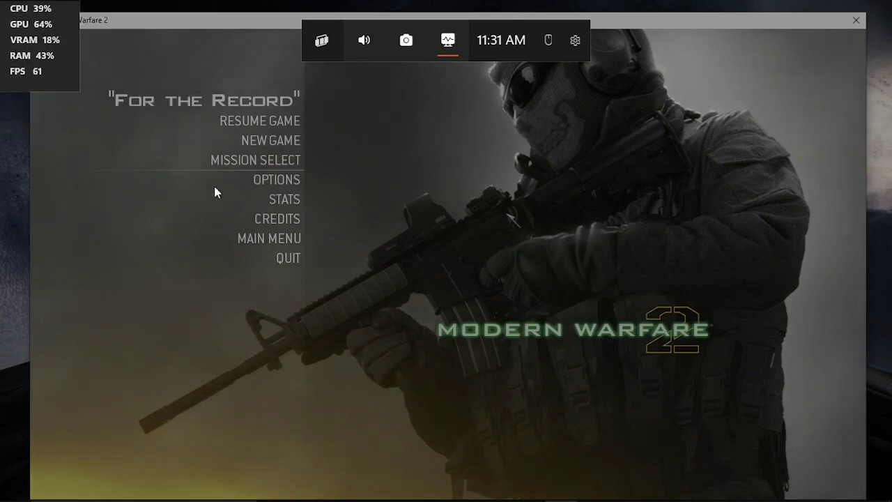
click(258, 218)
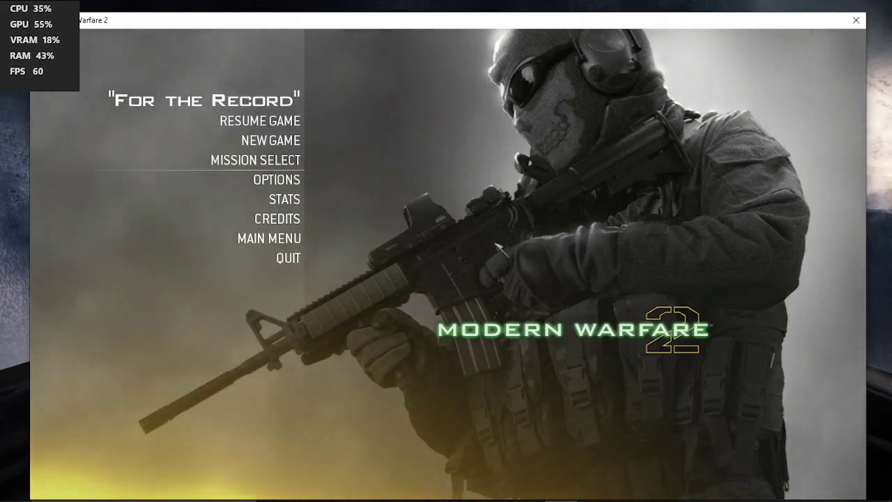
- Reopen Game Bar, open and close the Capture widget, and return to the game
key(super+g)
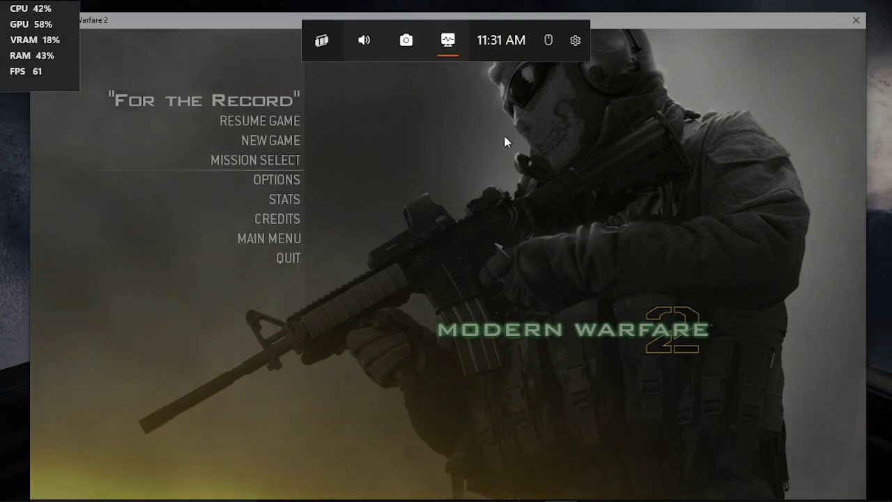
click(406, 42)
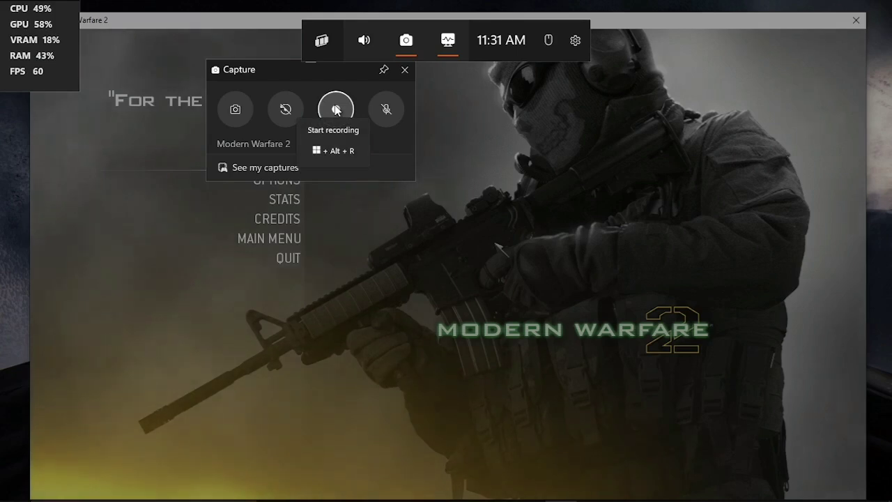
click(404, 70)
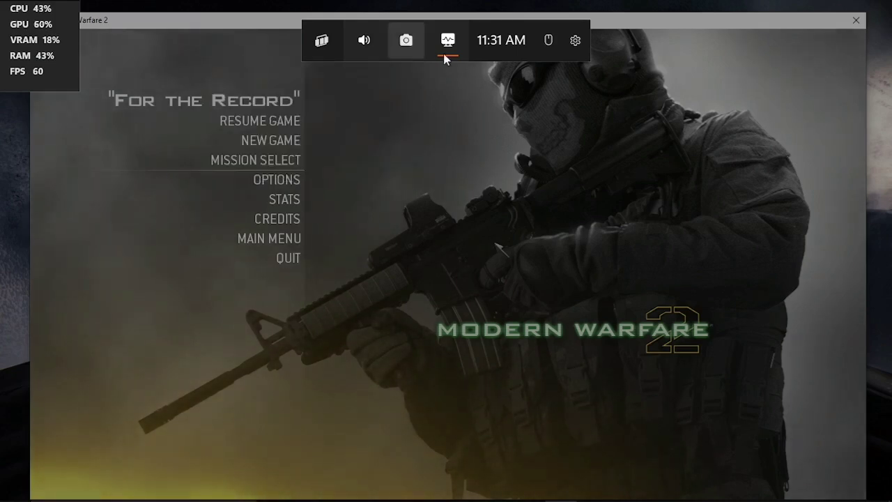
click(497, 190)
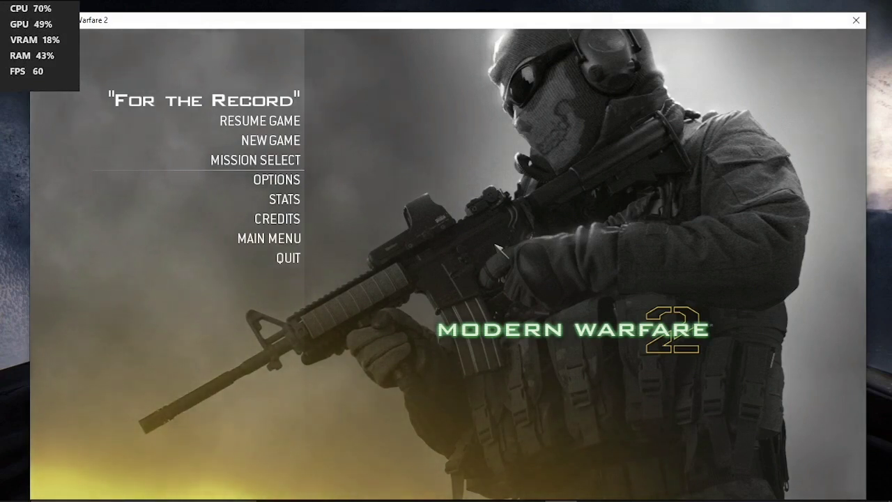
- Start recording with Win+Alt+R, then quit Modern Warfare 2 and confirm
key(super+alt+r)
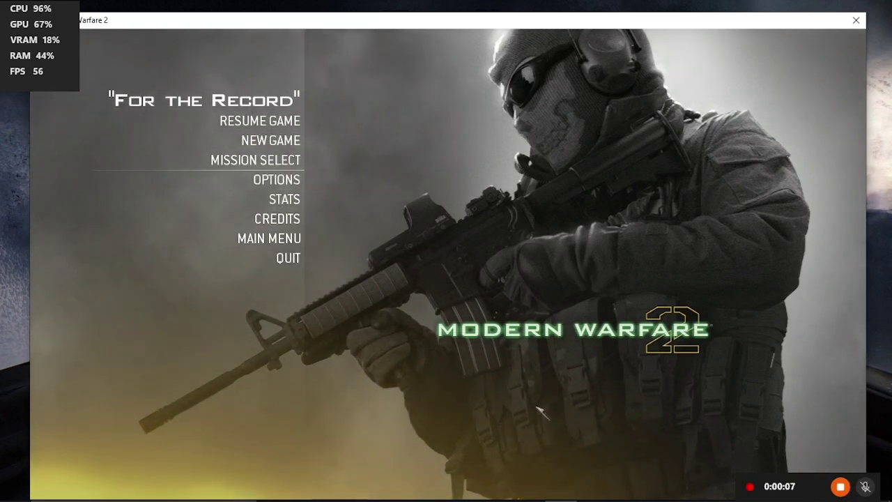
click(256, 261)
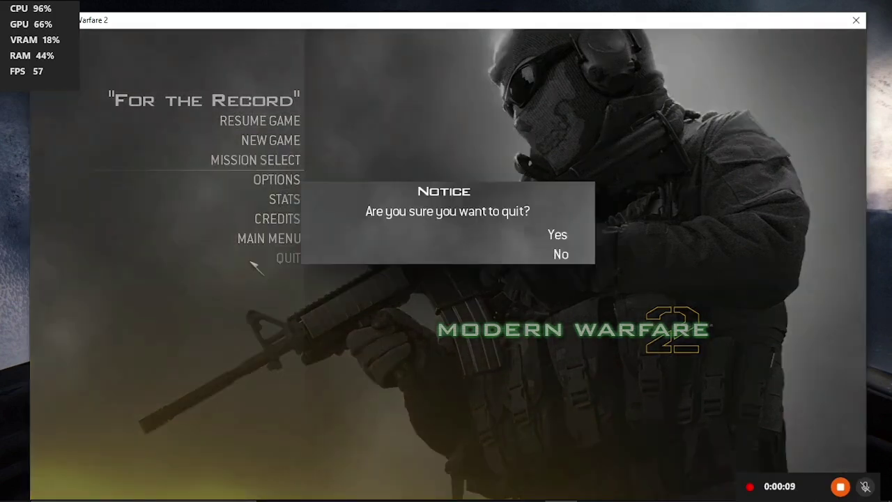
click(438, 237)
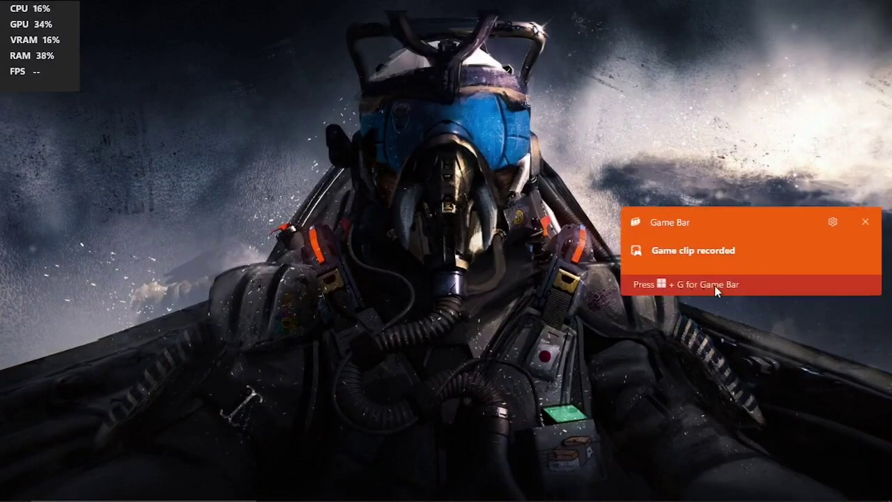
- Open Game Bar settings from the clip notification, then close them and the overlay
click(835, 222)
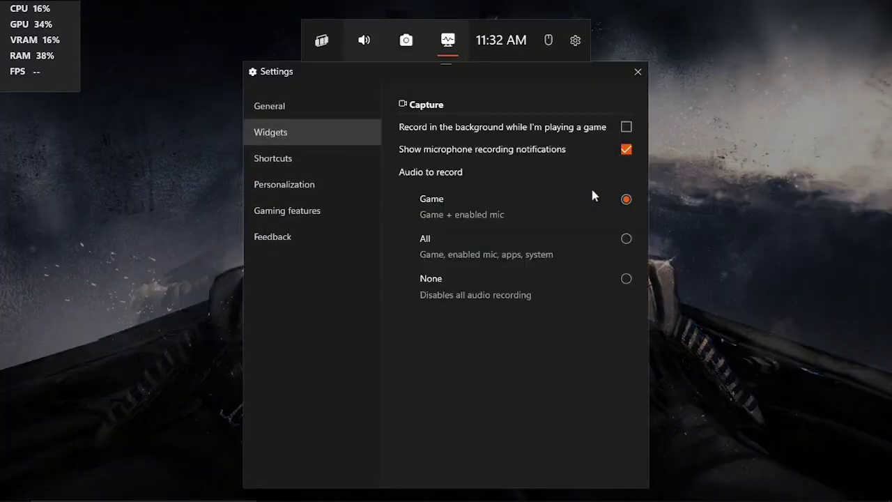
click(637, 74)
click(498, 160)
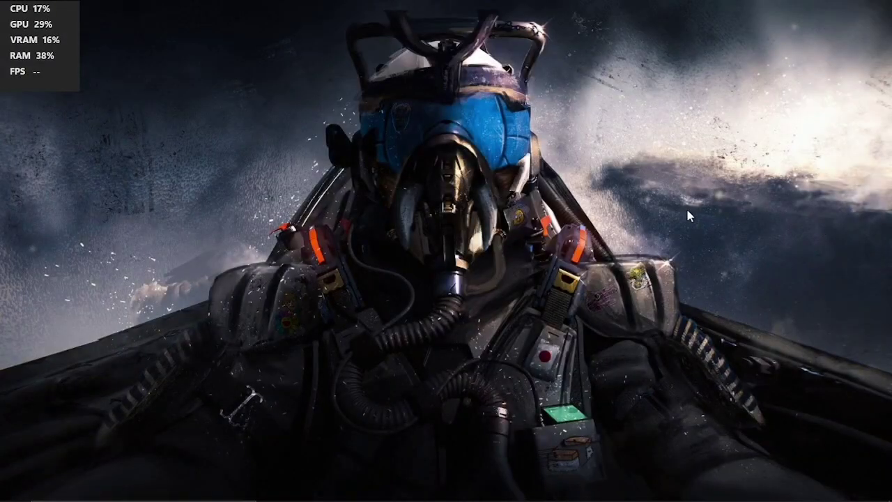
- Remove the pinned Performance widget from the screen via the Game Bar overlay
key(super+g)
click(70, 10)
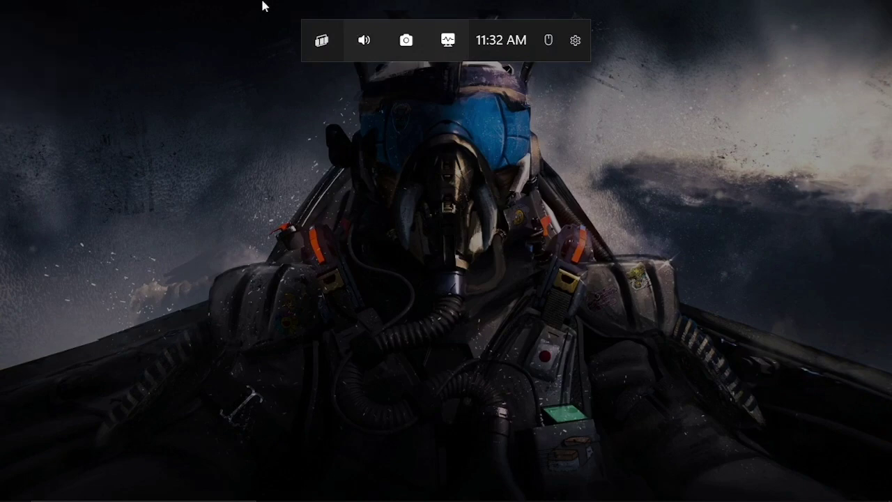
click(687, 216)
key(super+g)
click(450, 47)
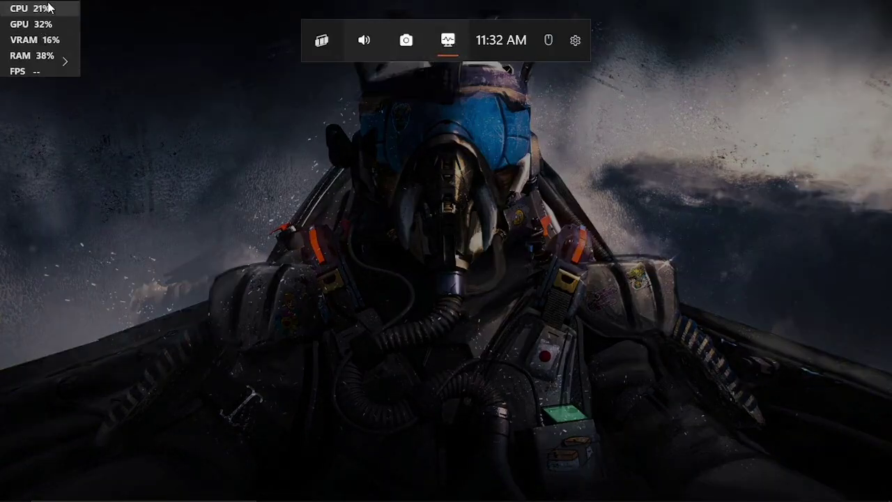
click(70, 10)
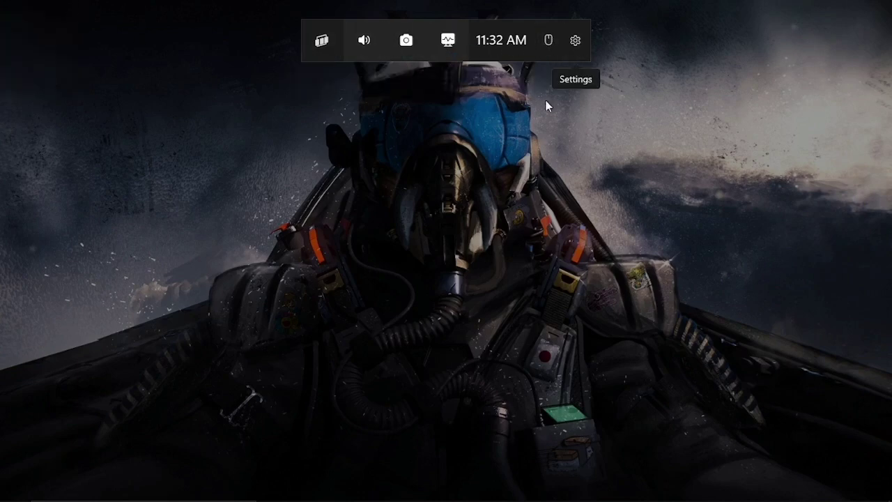
click(615, 227)
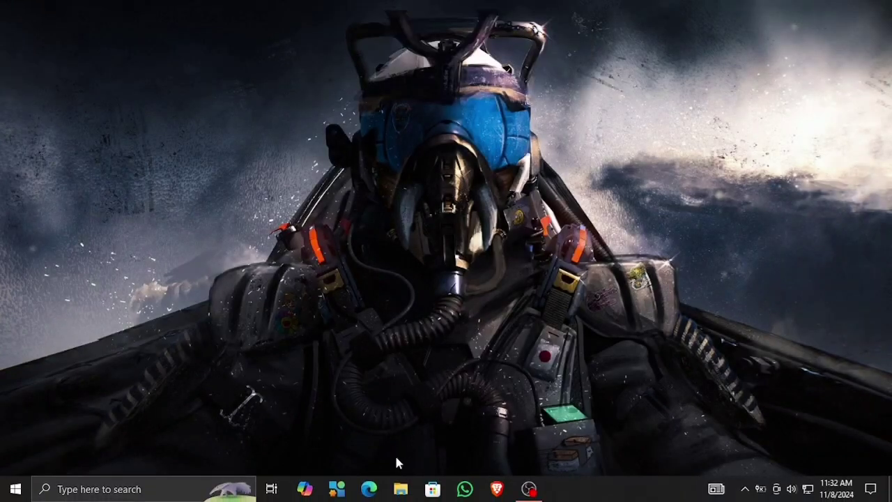
- Open File Explorer and go to Videos > Captures
click(399, 489)
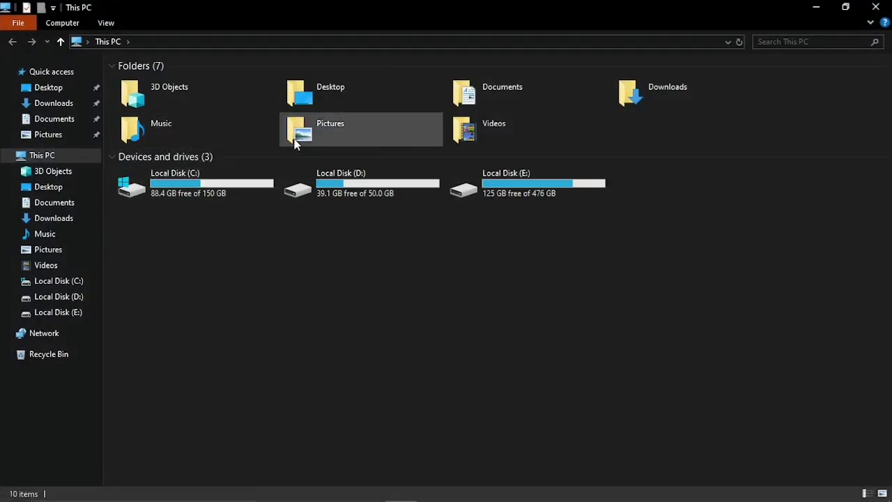
double_click(493, 139)
double_click(154, 105)
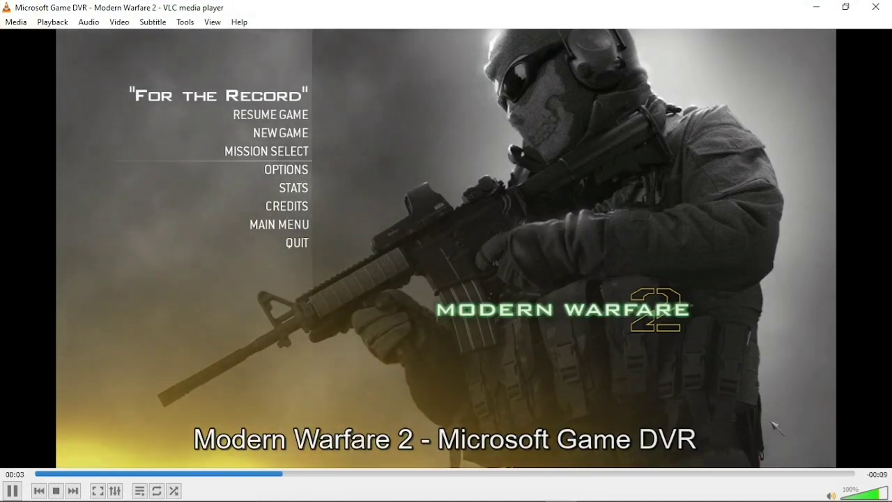
- Seek the clip back, then forward to the quit notice, and close VLC
key(alt+Left)
key(alt+Right)
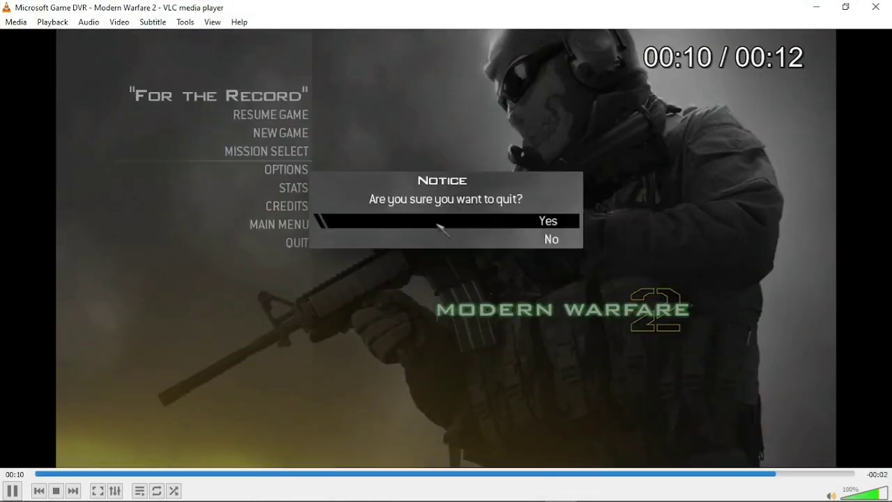
key(ctrl+q)
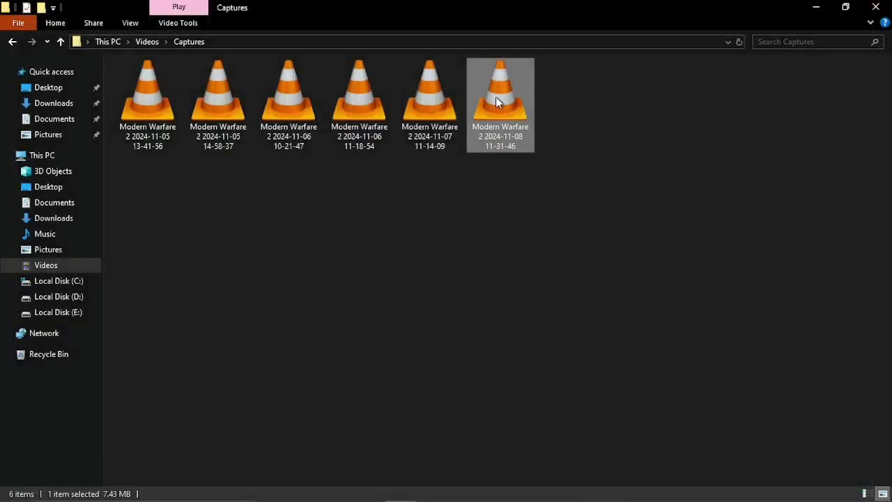
double_click(495, 97)
right_click(485, 203)
click(524, 255)
right_click(517, 148)
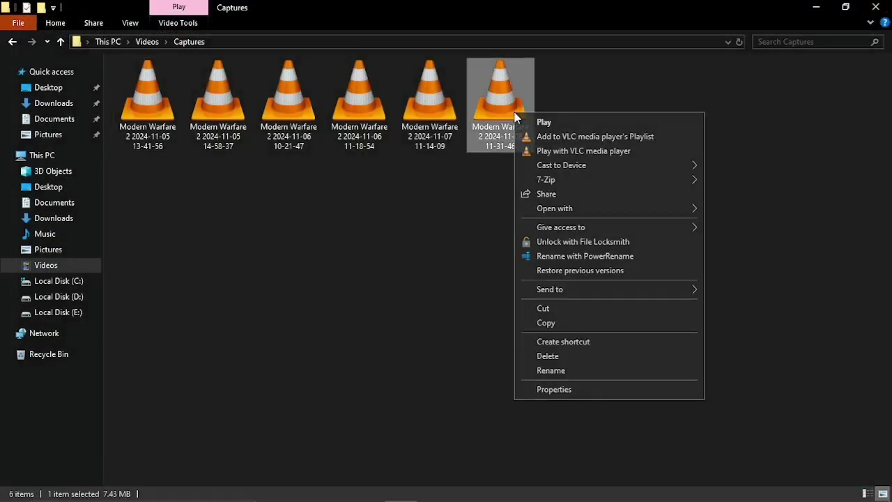
click(540, 355)
- Empty the Recycle Bin and confirm permanent deletion
click(65, 359)
right_click(229, 354)
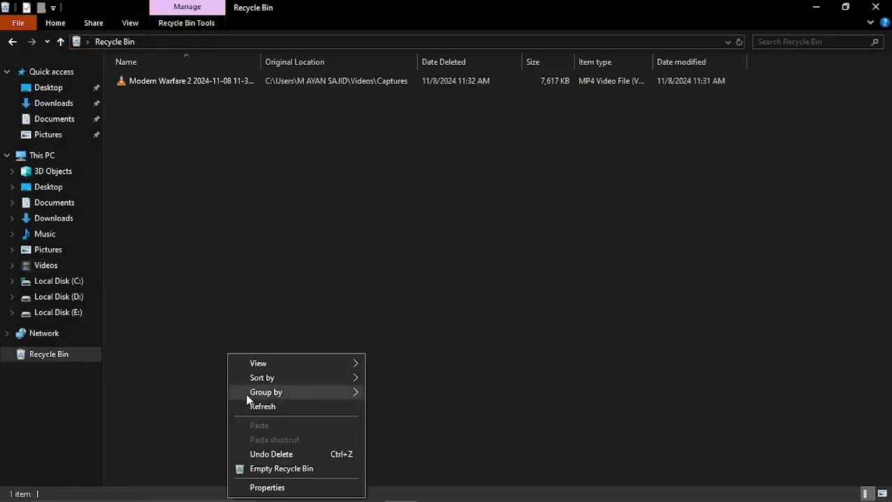
click(256, 468)
click(504, 314)
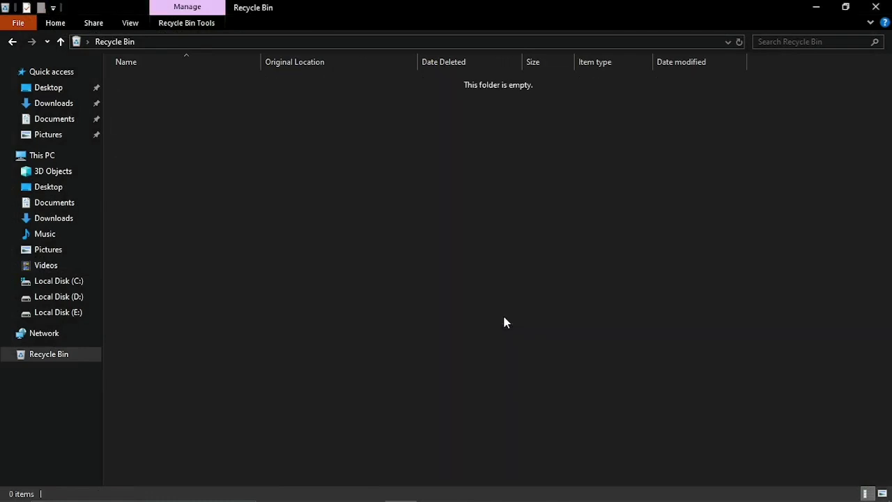